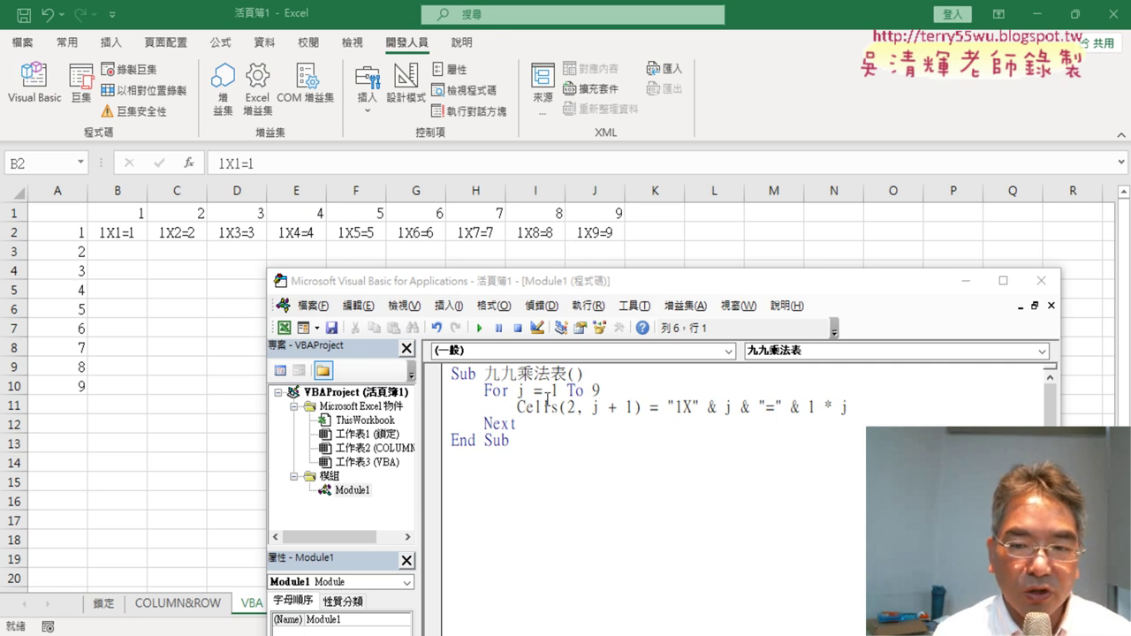
# Step: Run the macro to fill row 2 with 1X1=1 through 1X9=9, then add a blank line after the Sub line
pyautogui.press('F5')
pyautogui.click(613, 378)
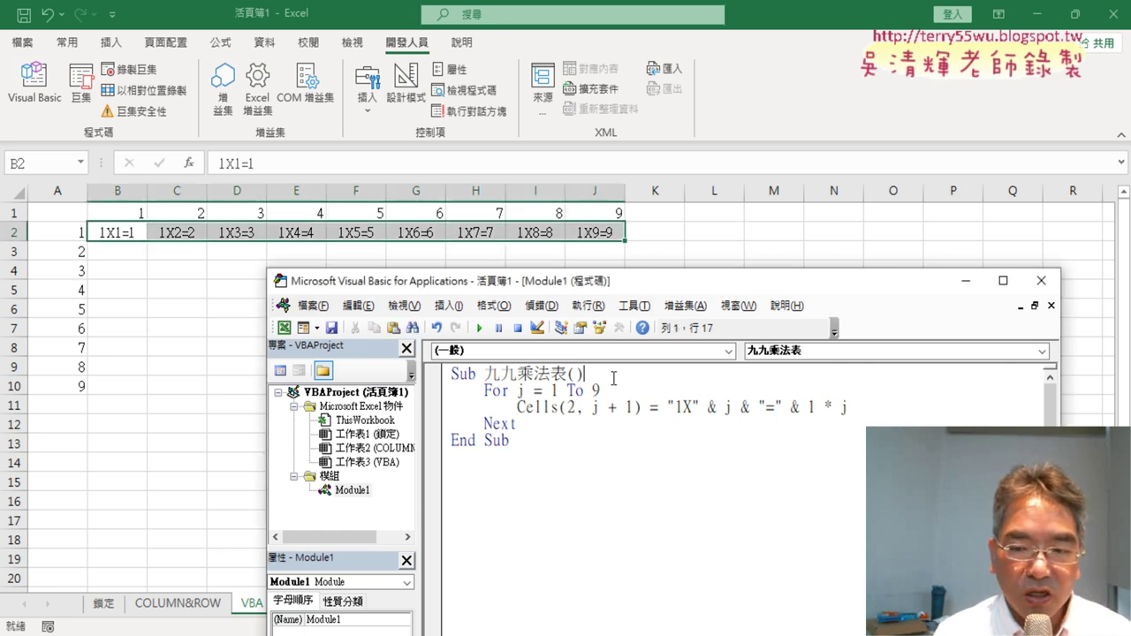
pyautogui.press('Return')
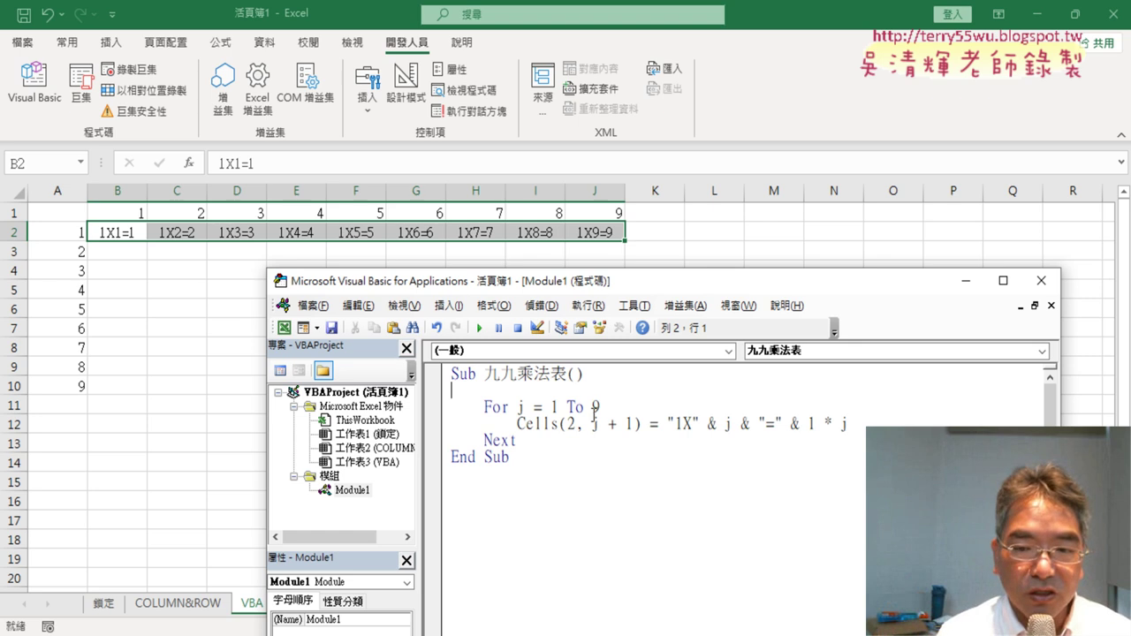
# Step: Add an indented For i = 1 To 9 line by copying the For j line and changing j to i
pyautogui.doubleClick(522, 407)
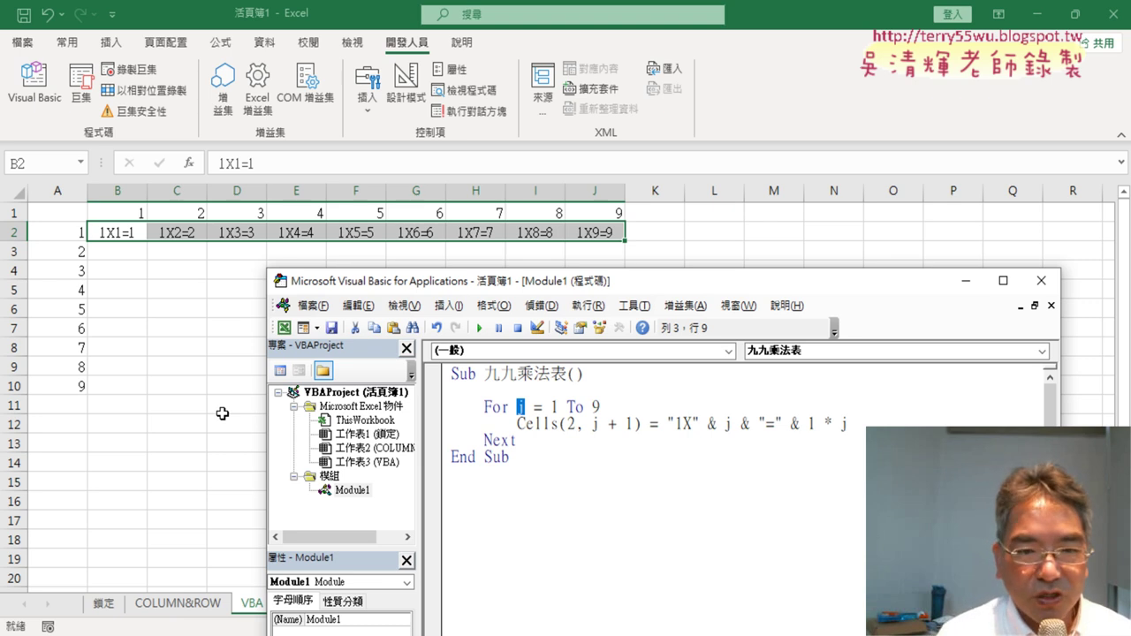
pyautogui.click(505, 399)
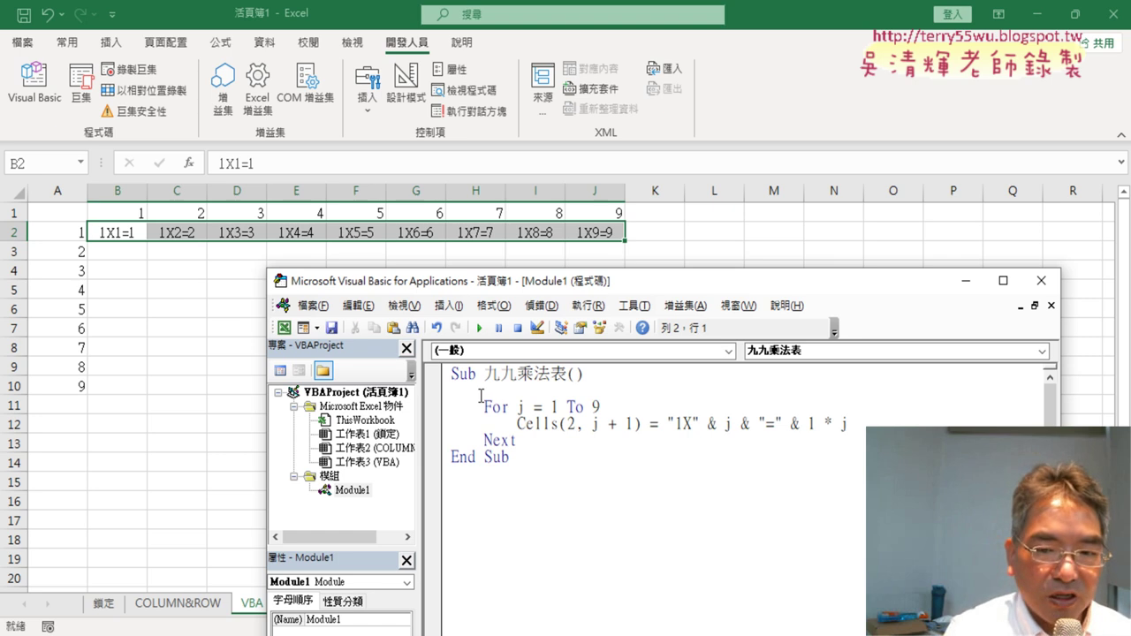
pyautogui.press('Tab')
pyautogui.moveTo(599, 407); pyautogui.dragTo(488, 408)
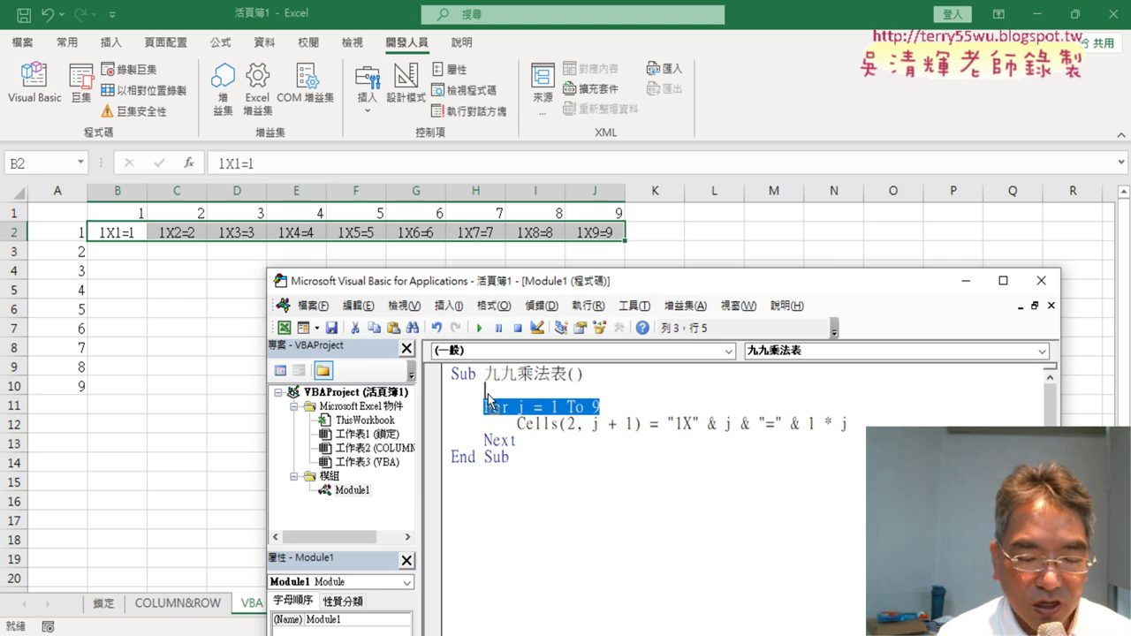
pyautogui.moveTo(492, 408); pyautogui.dragTo(519, 389)
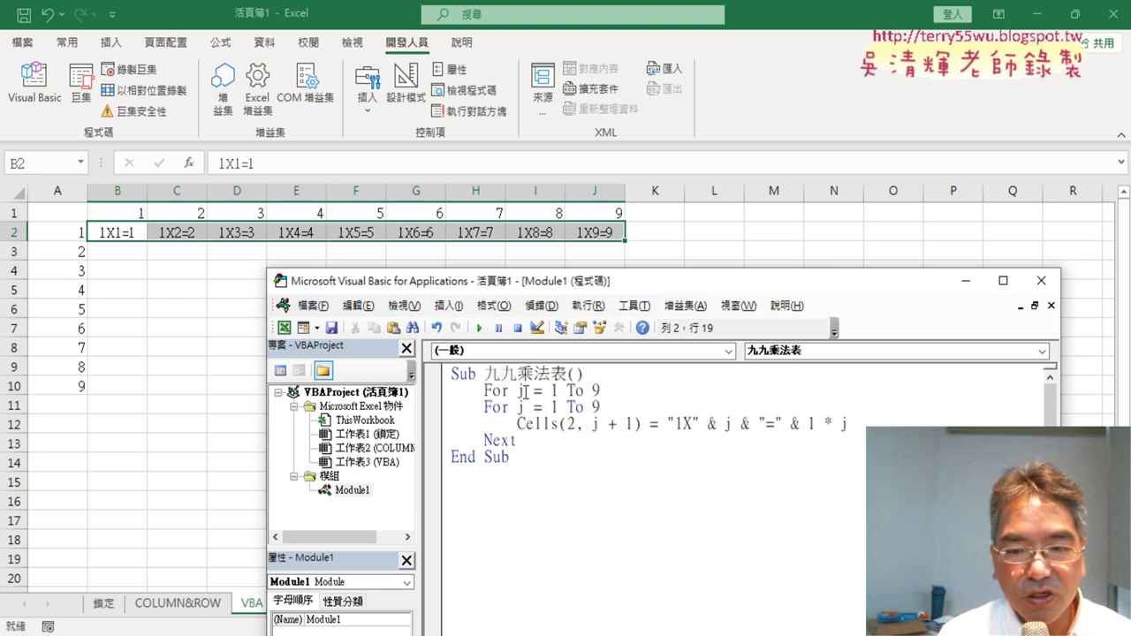
pyautogui.doubleClick(521, 390)
pyautogui.write('i')
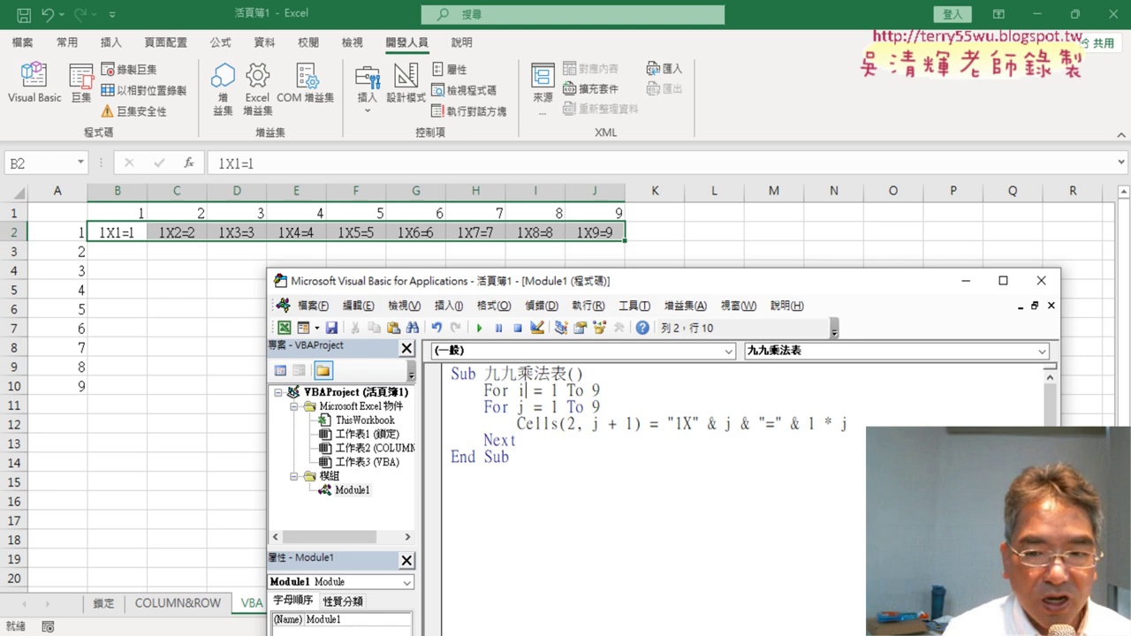
# Step: Add a second Next below the existing one to close the outer i loop
pyautogui.click(523, 435)
pyautogui.press('Return')
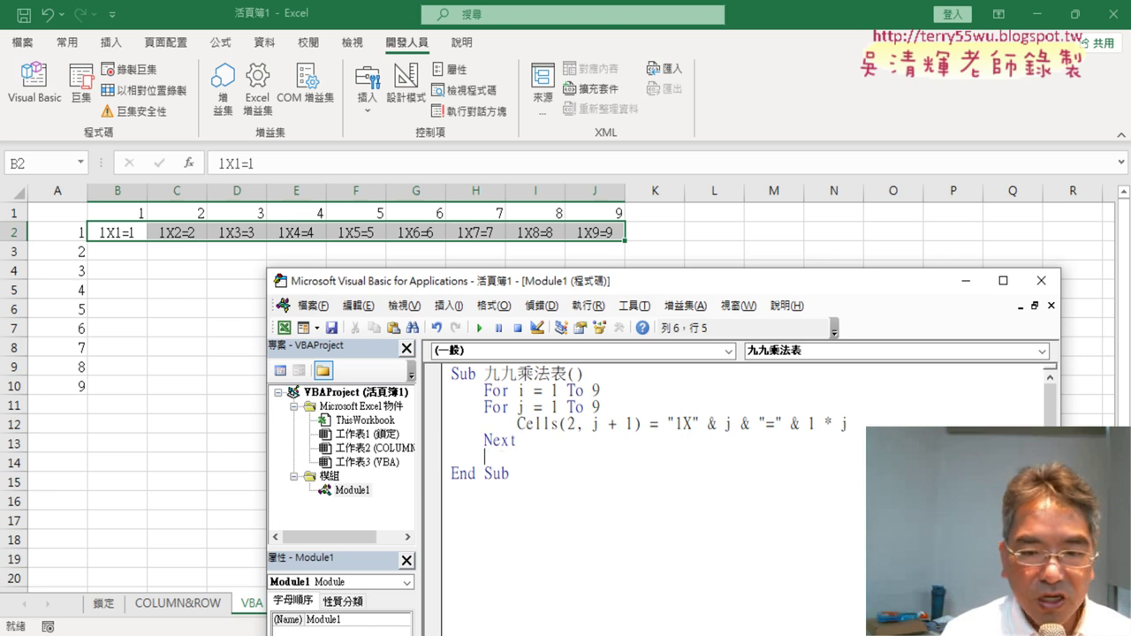
pyautogui.moveTo(522, 440)
pyautogui.mouseDown()
pyautogui.moveTo(484, 441)
pyautogui.moveTo(487, 455)
pyautogui.mouseUp()
pyautogui.write('Next')
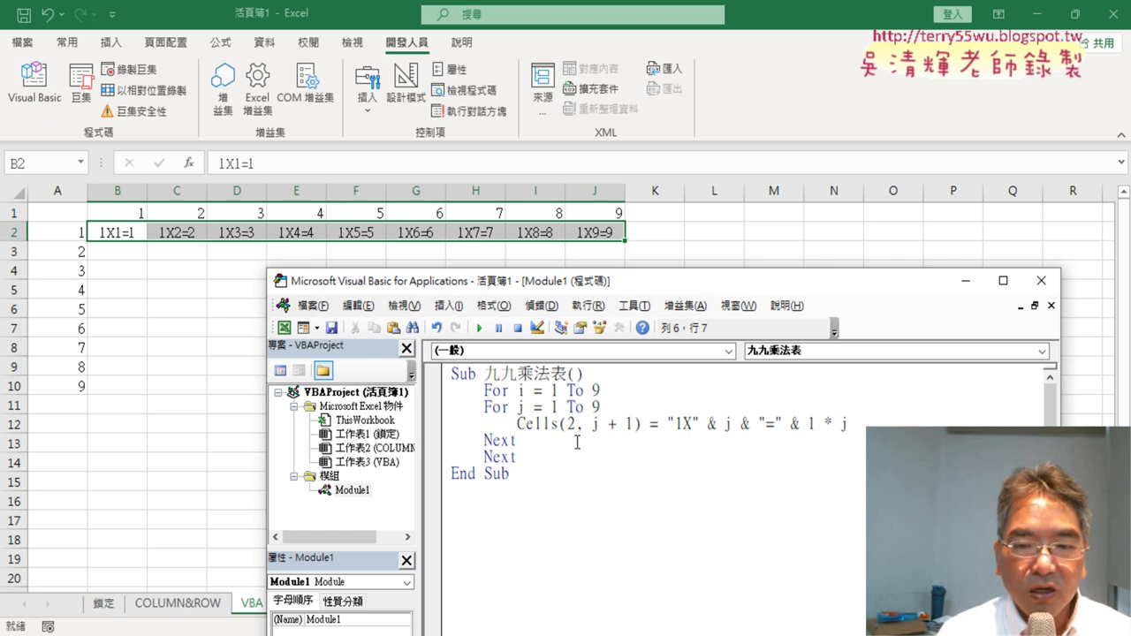
# Step: Indent the For j line, its Cells line and the inner Next one level inside the For i loop
pyautogui.moveTo(554, 444); pyautogui.dragTo(445, 418)
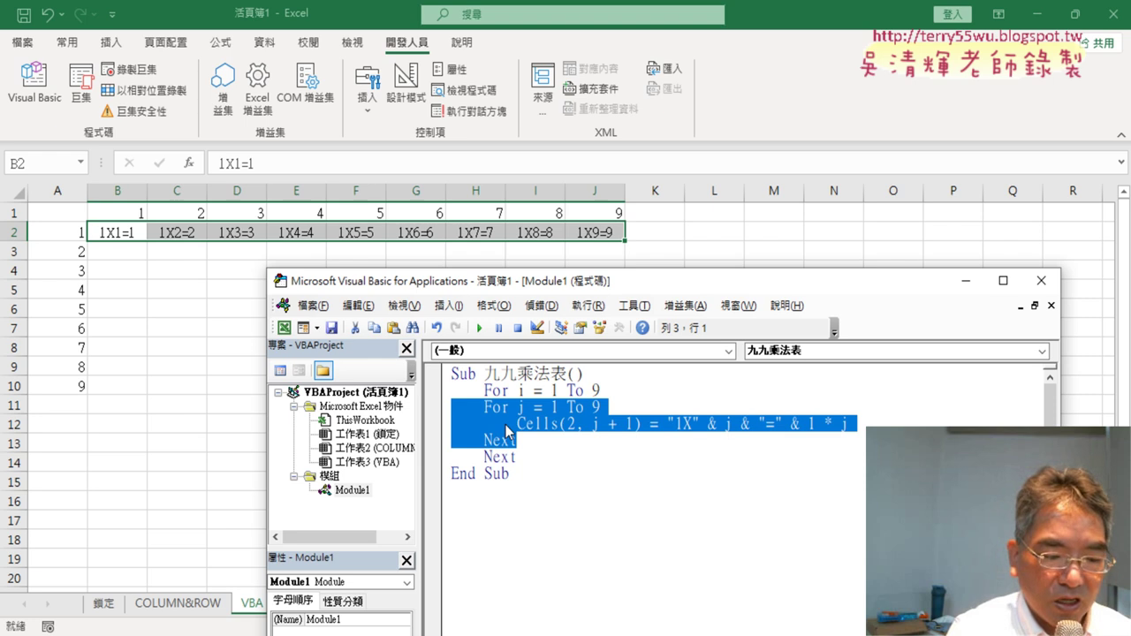
pyautogui.press('Tab')
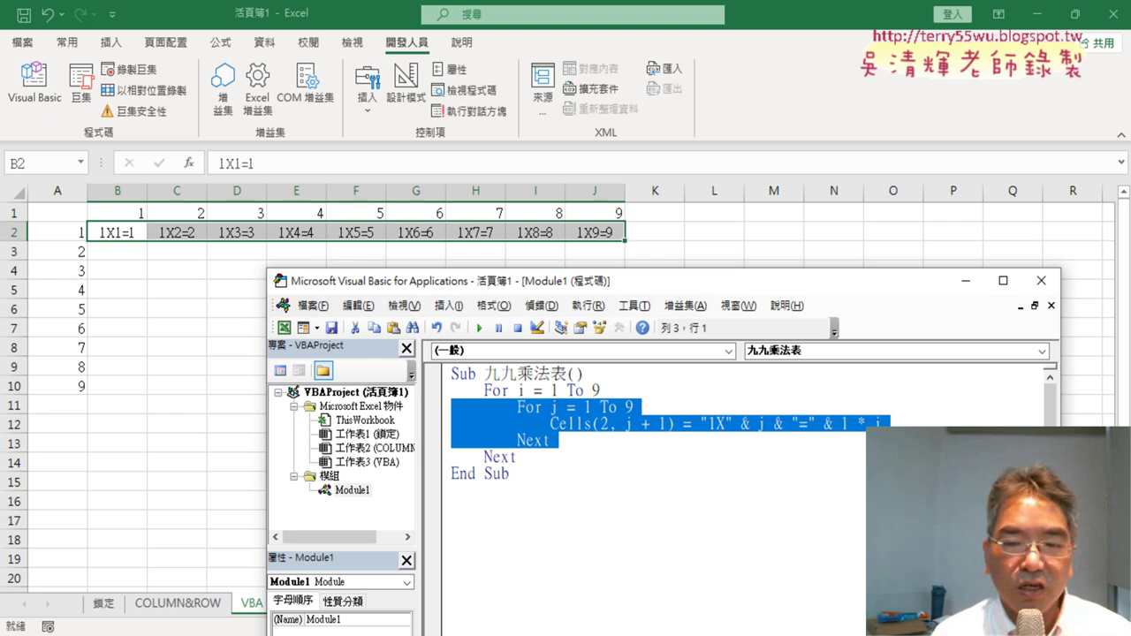
pyautogui.click(533, 504)
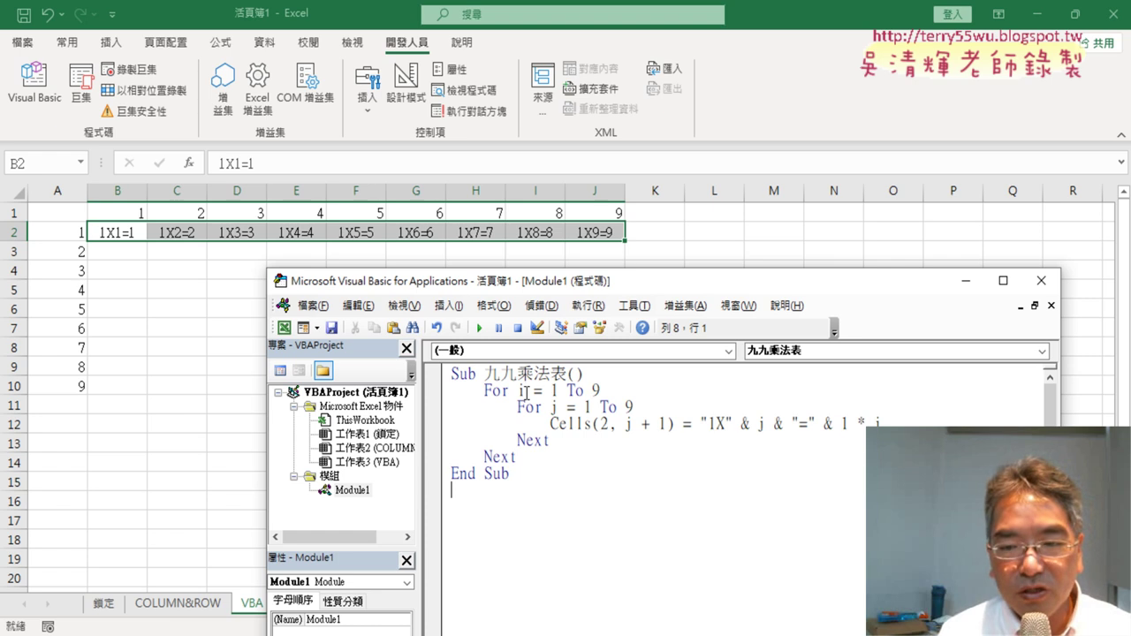
pyautogui.moveTo(600, 389); pyautogui.dragTo(483, 390)
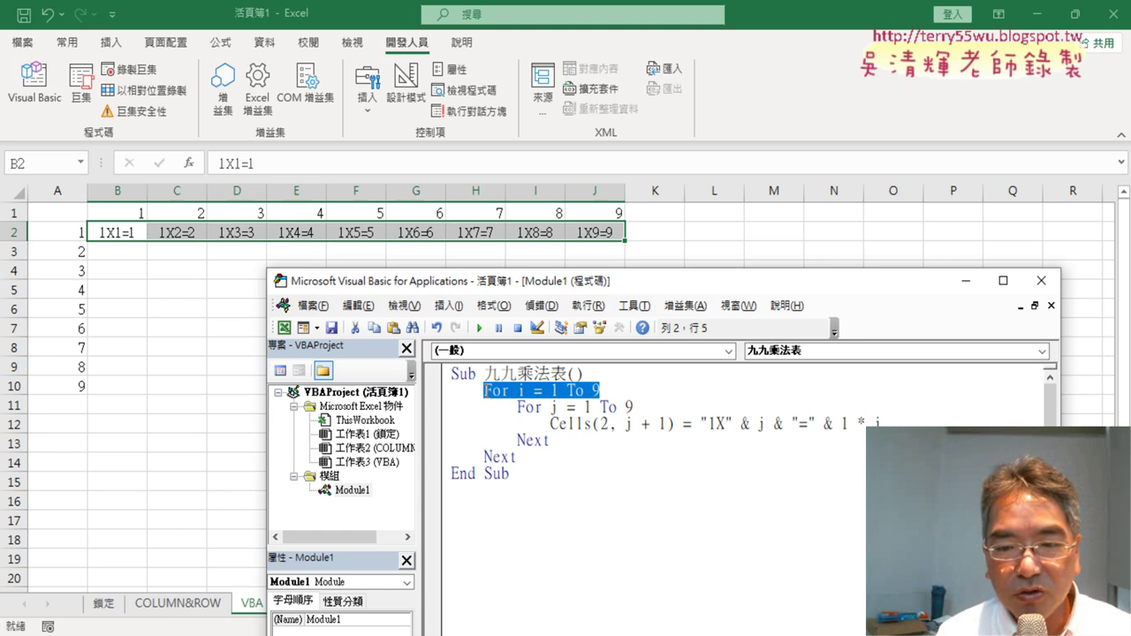
pyautogui.click(544, 390)
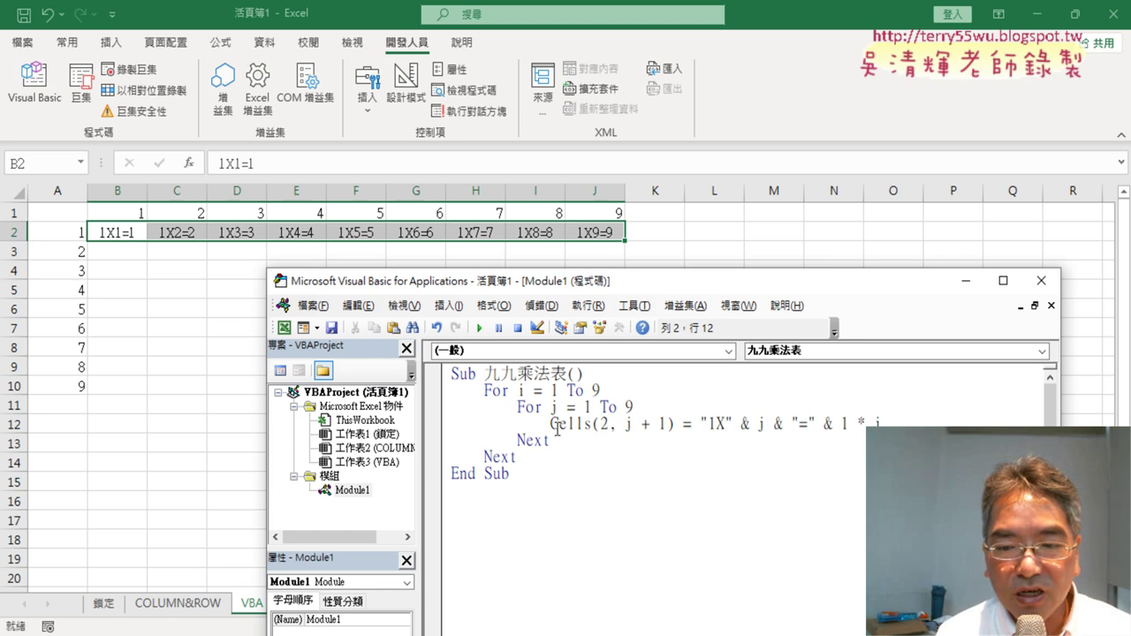
pyautogui.moveTo(551, 424); pyautogui.dragTo(591, 424)
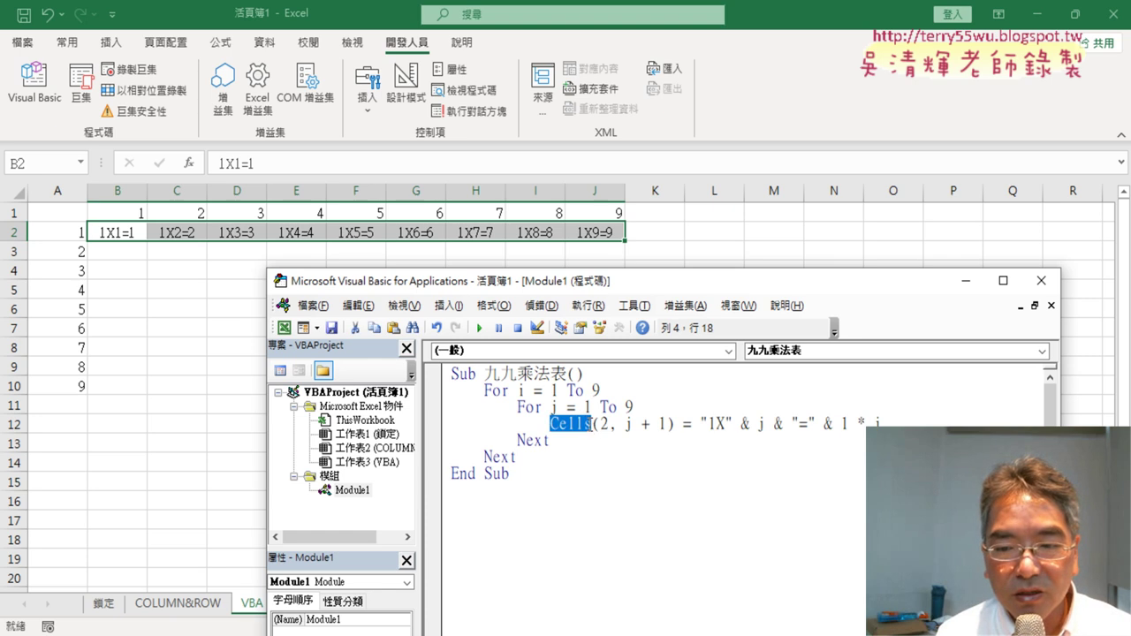
pyautogui.doubleClick(605, 424)
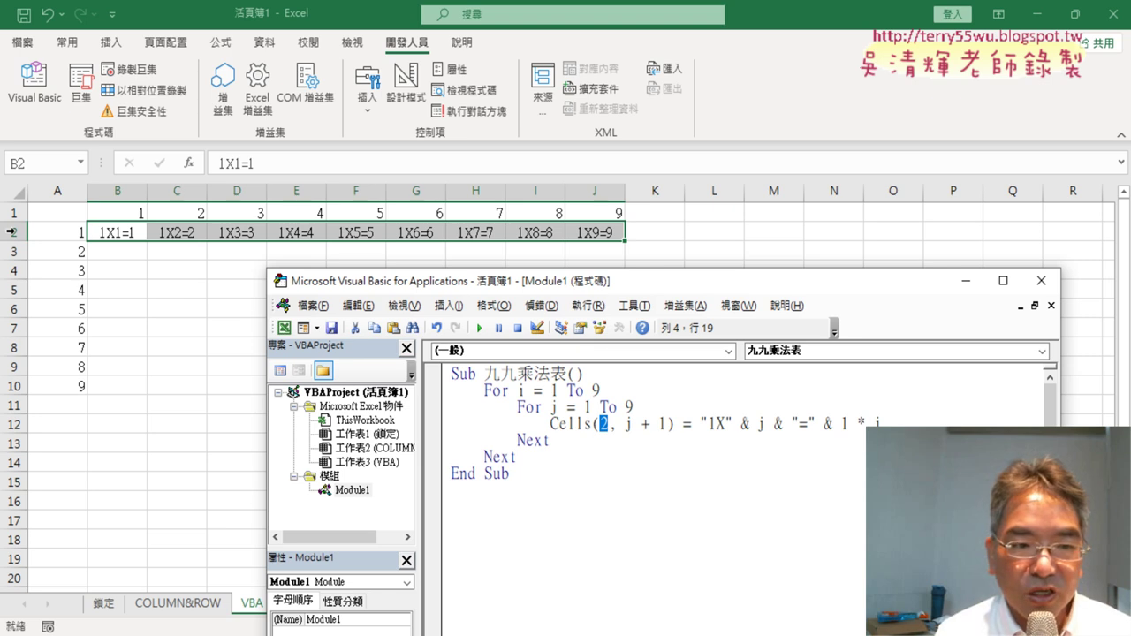
pyautogui.doubleClick(552, 392)
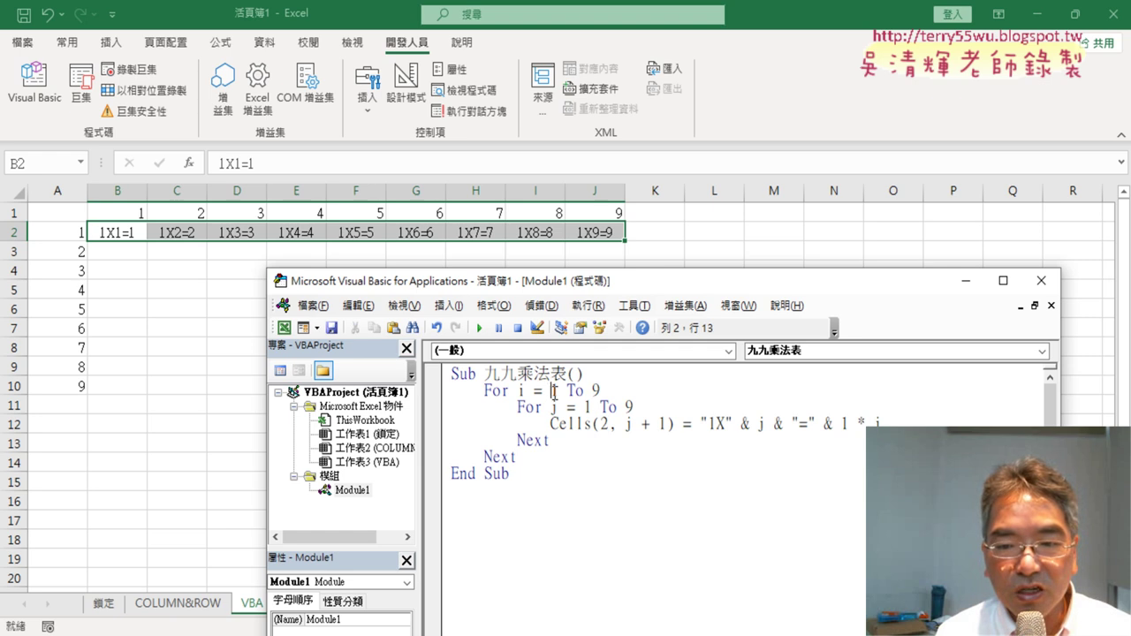
pyautogui.doubleClick(604, 424)
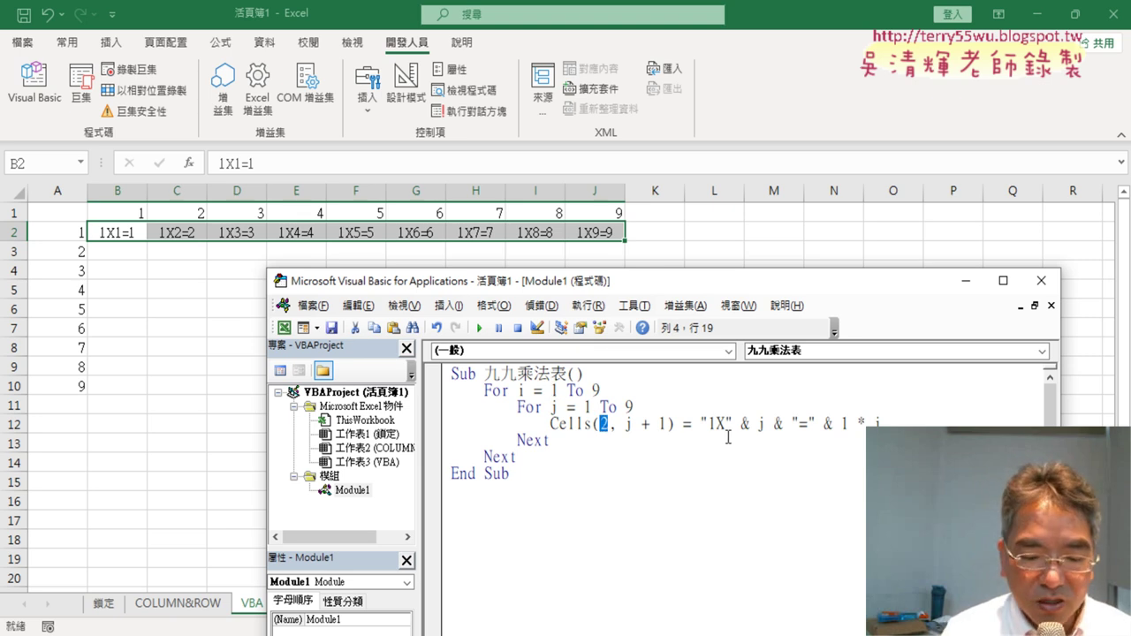
pyautogui.write('i')
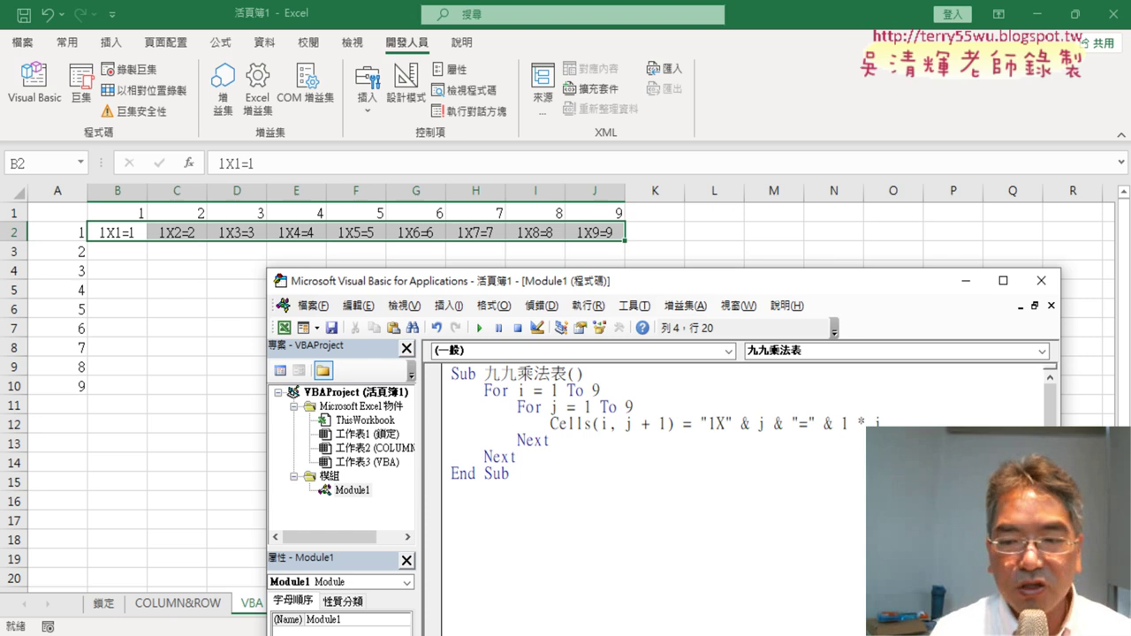
pyautogui.write('+1')
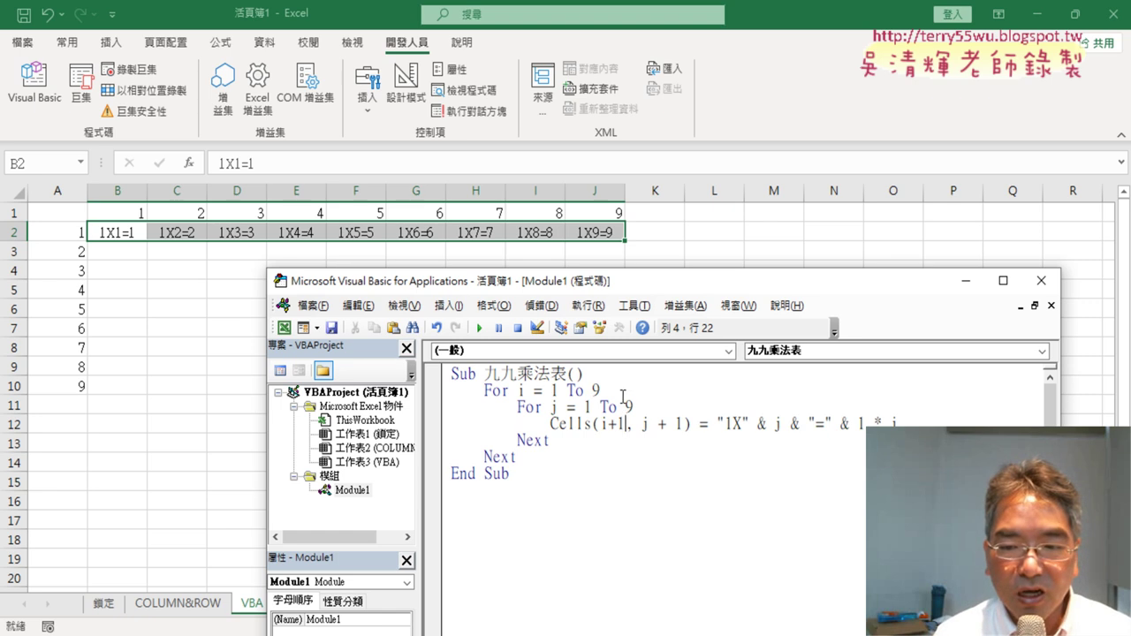
pyautogui.moveTo(601, 391); pyautogui.dragTo(487, 393)
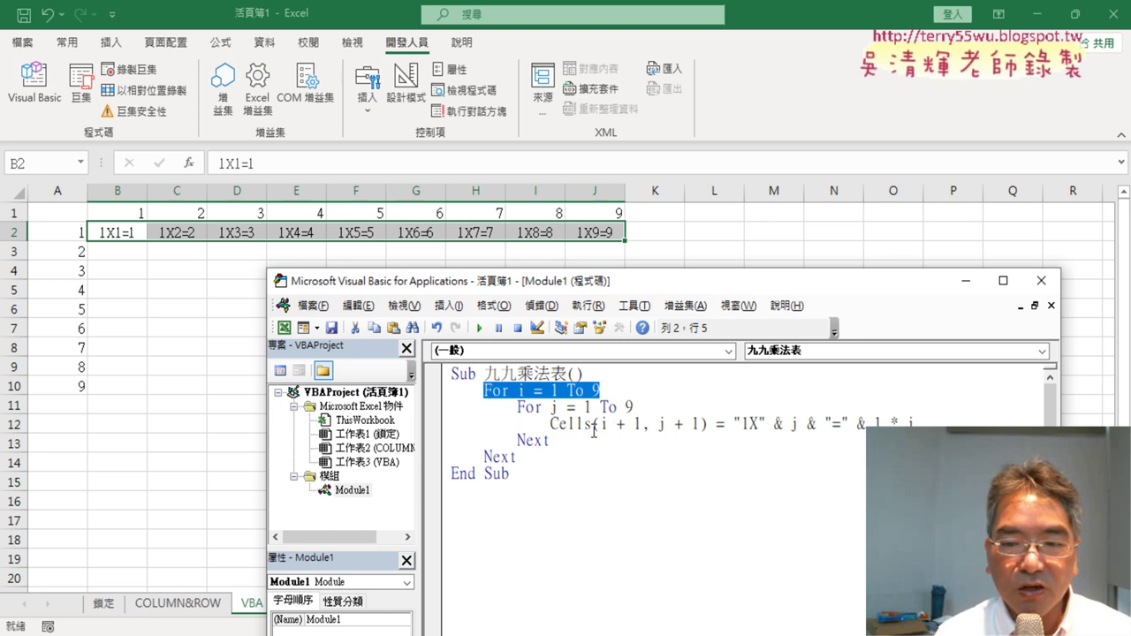
pyautogui.moveTo(602, 423); pyautogui.dragTo(641, 423)
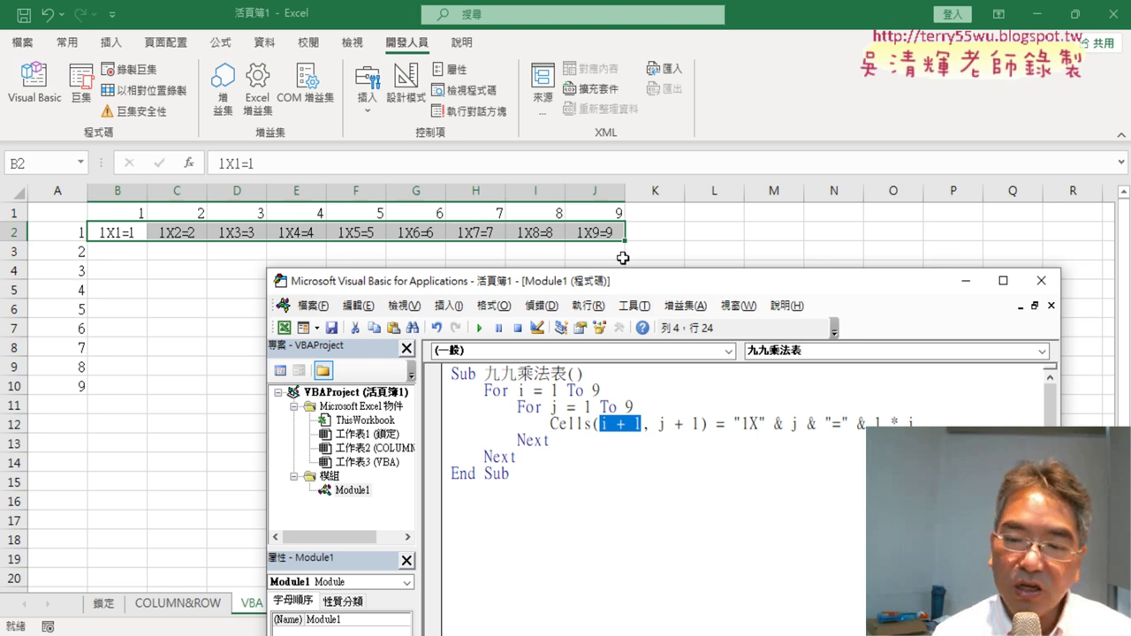
pyautogui.moveTo(550, 424); pyautogui.dragTo(712, 425)
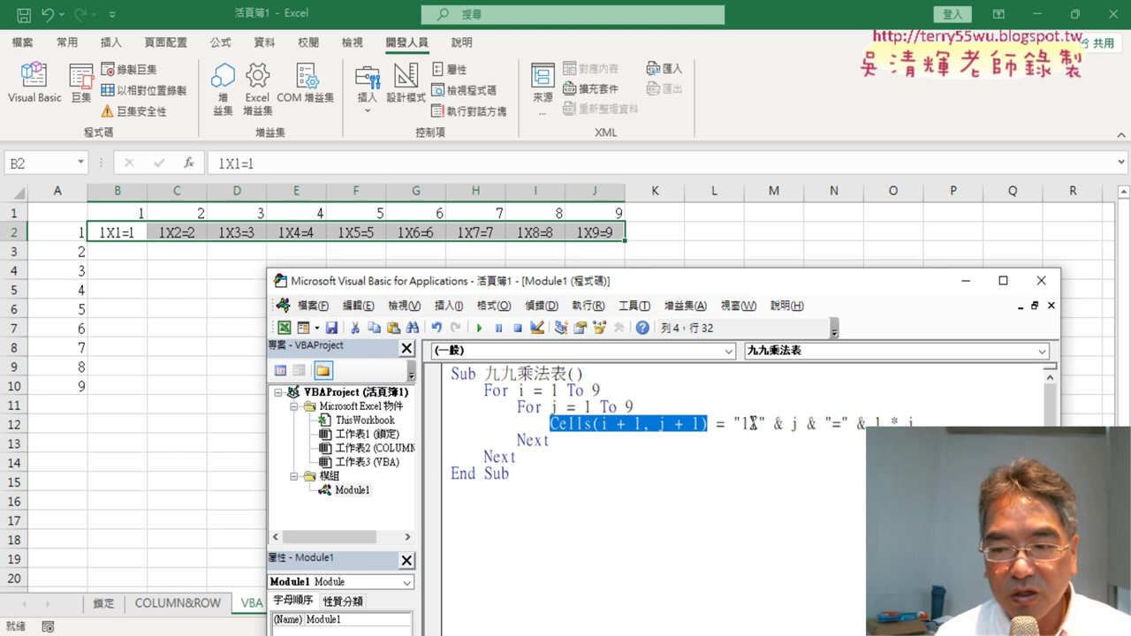
pyautogui.press('Left')
pyautogui.press('Left')
pyautogui.press('Left')
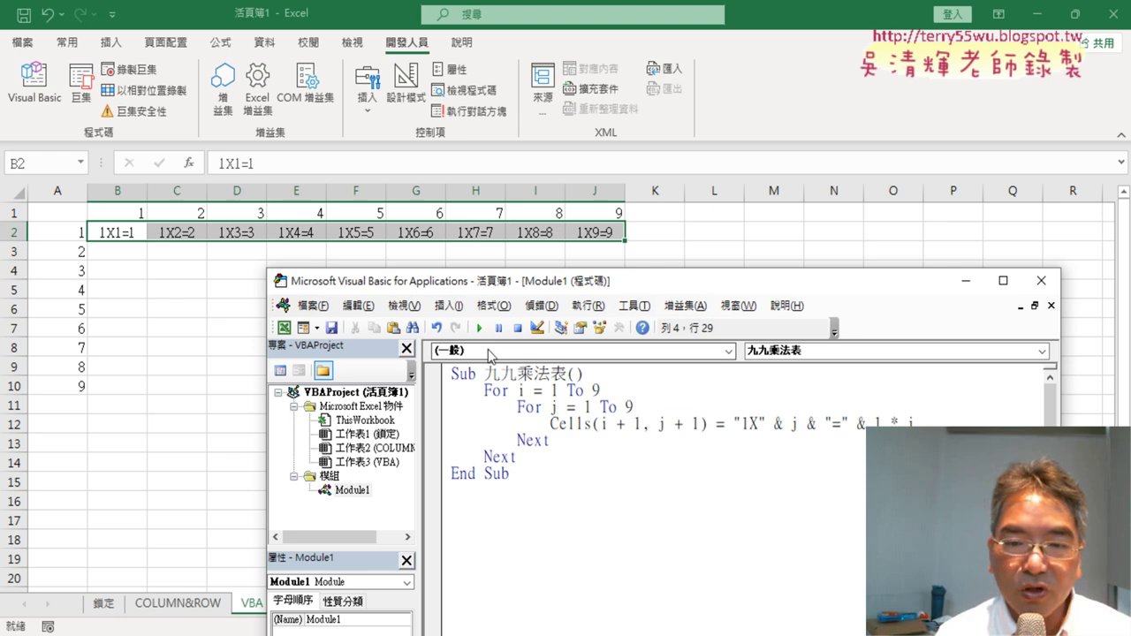
# Step: Run the nested macro so rows 2 through 10 each repeat 1X1=1 to 1X9=9
pyautogui.moveTo(527, 288); pyautogui.dragTo(847, 218)
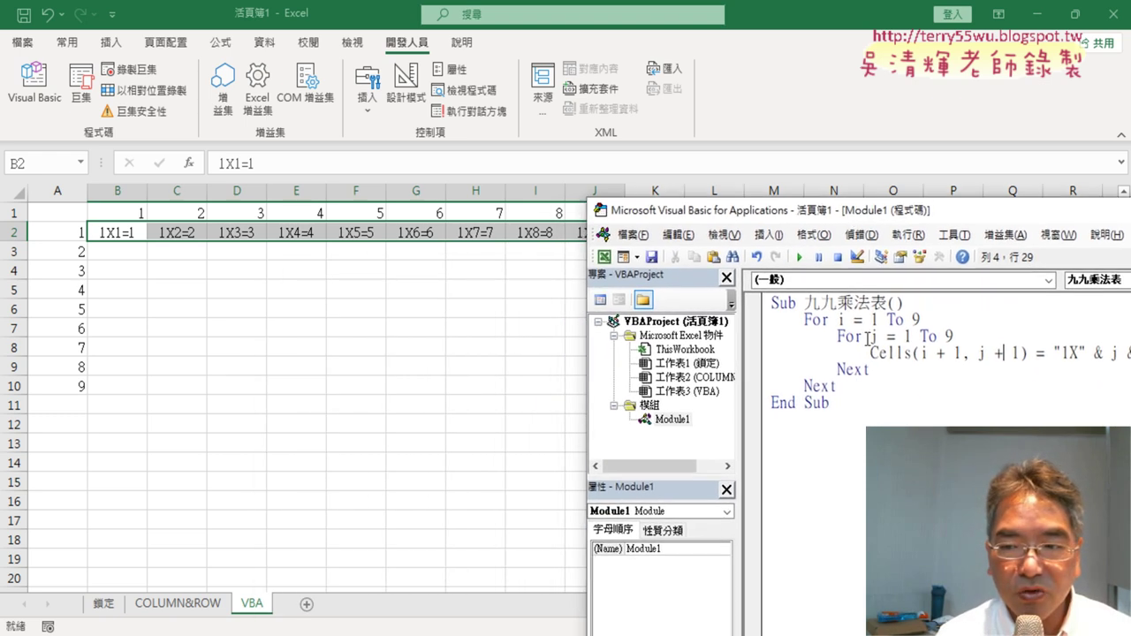
pyautogui.click(862, 336)
pyautogui.click(798, 258)
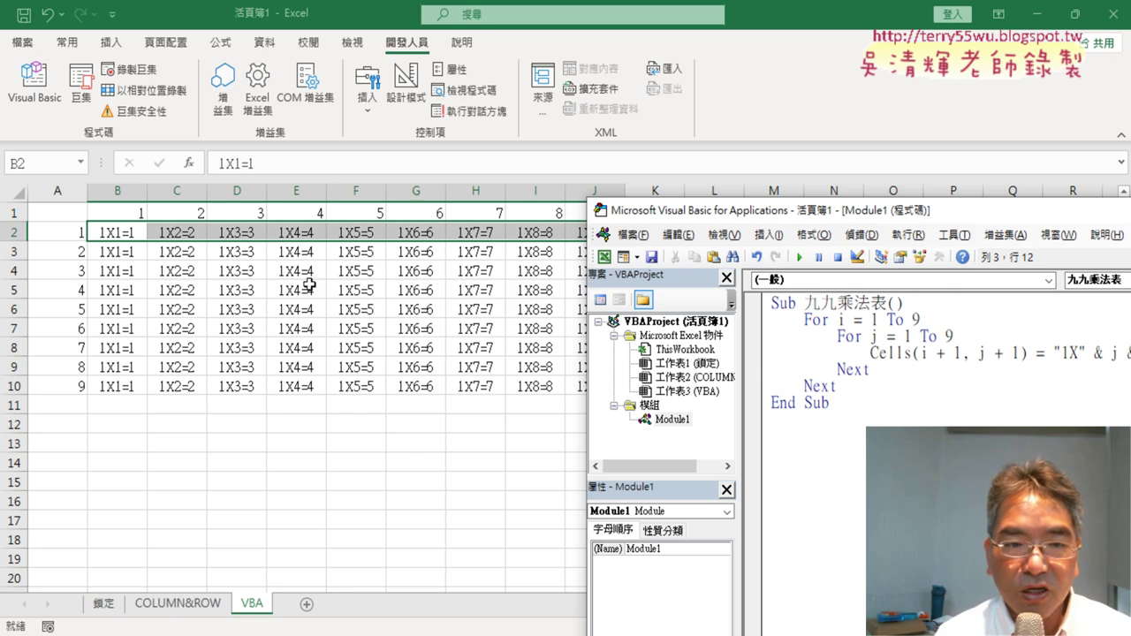
pyautogui.moveTo(714, 215)
pyautogui.mouseDown()
pyautogui.moveTo(783, 213)
pyautogui.moveTo(373, 194)
pyautogui.mouseUp()
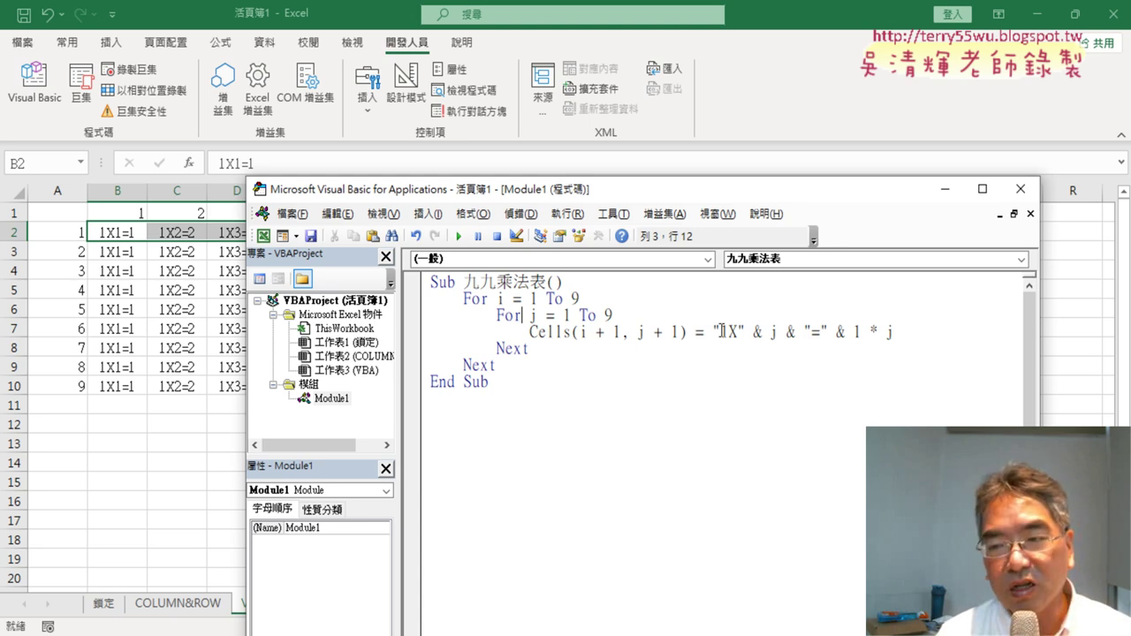
# Step: Replace the hard-coded 1 before X in the Cells string with i &
pyautogui.moveTo(726, 332); pyautogui.dragTo(719, 333)
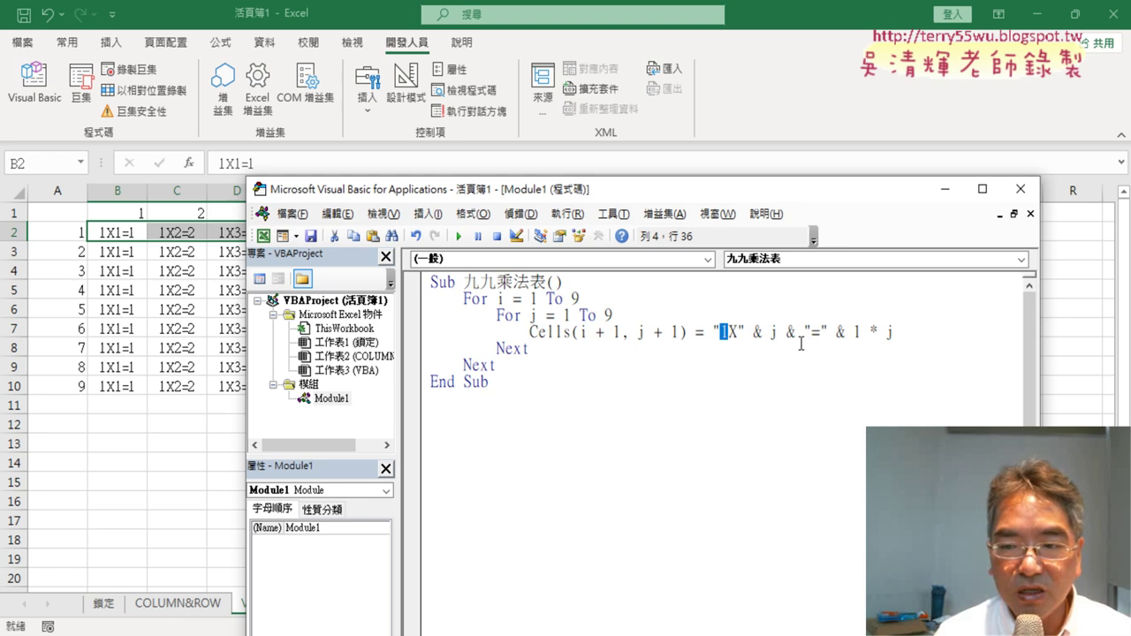
pyautogui.press('Delete')
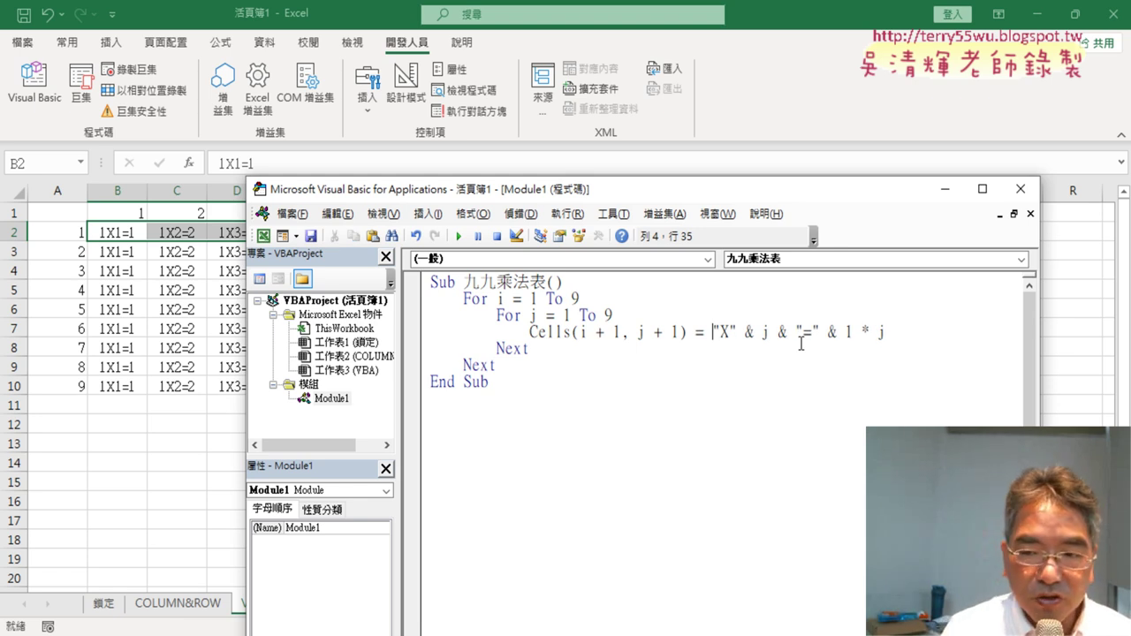
pyautogui.write('i')
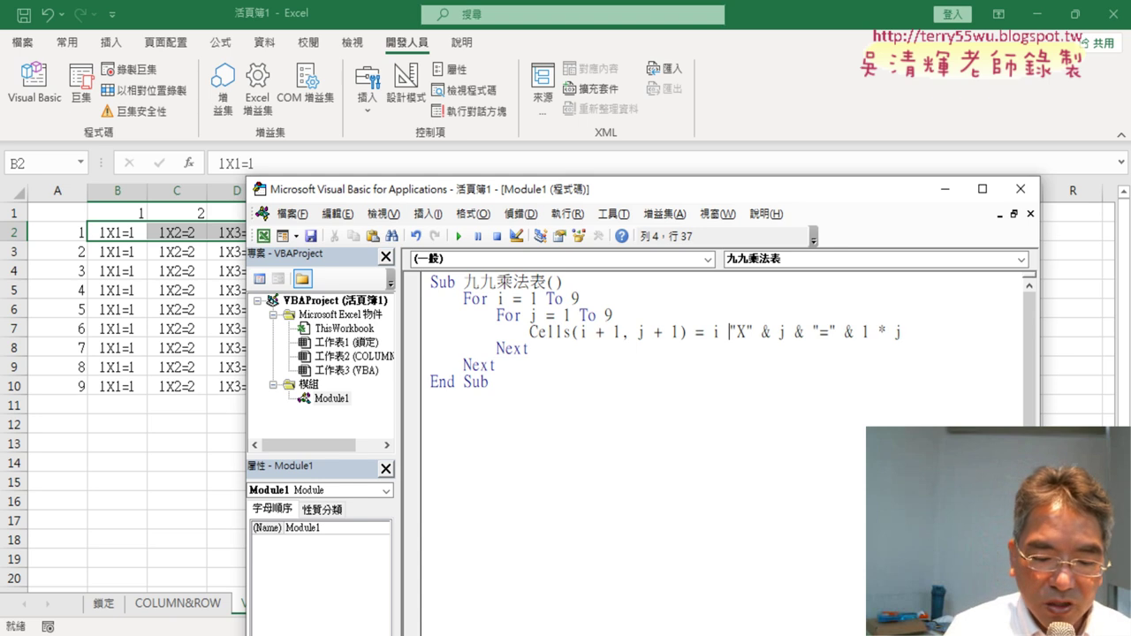
pyautogui.write(' &')
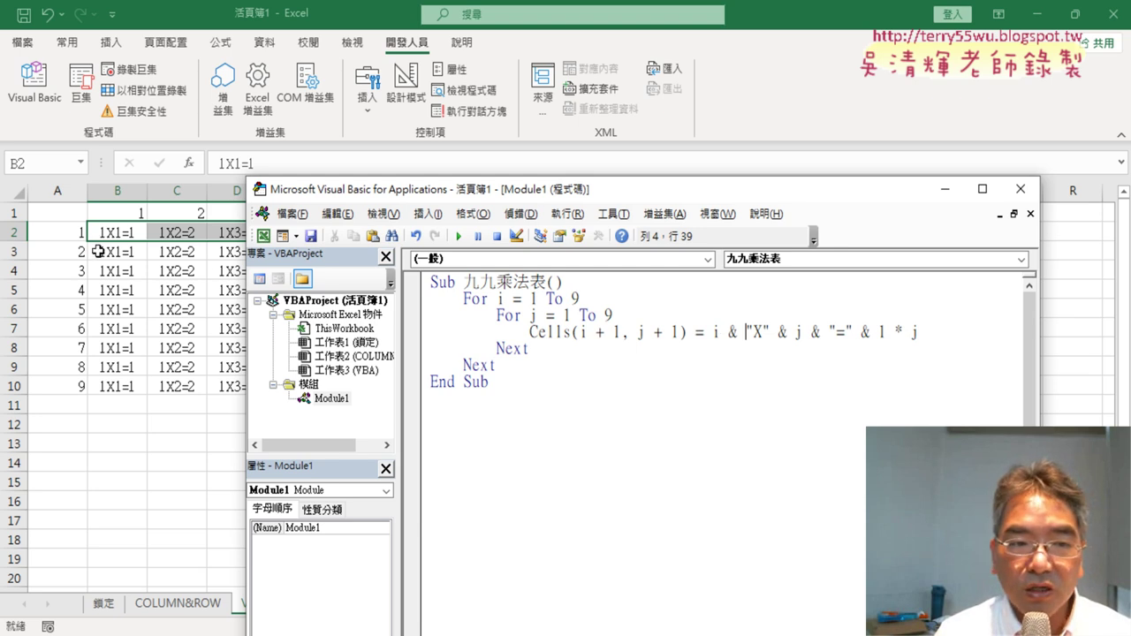
# Step: Rerun the macro so rows 2–10 show 1X through 9X entries
pyautogui.click(459, 236)
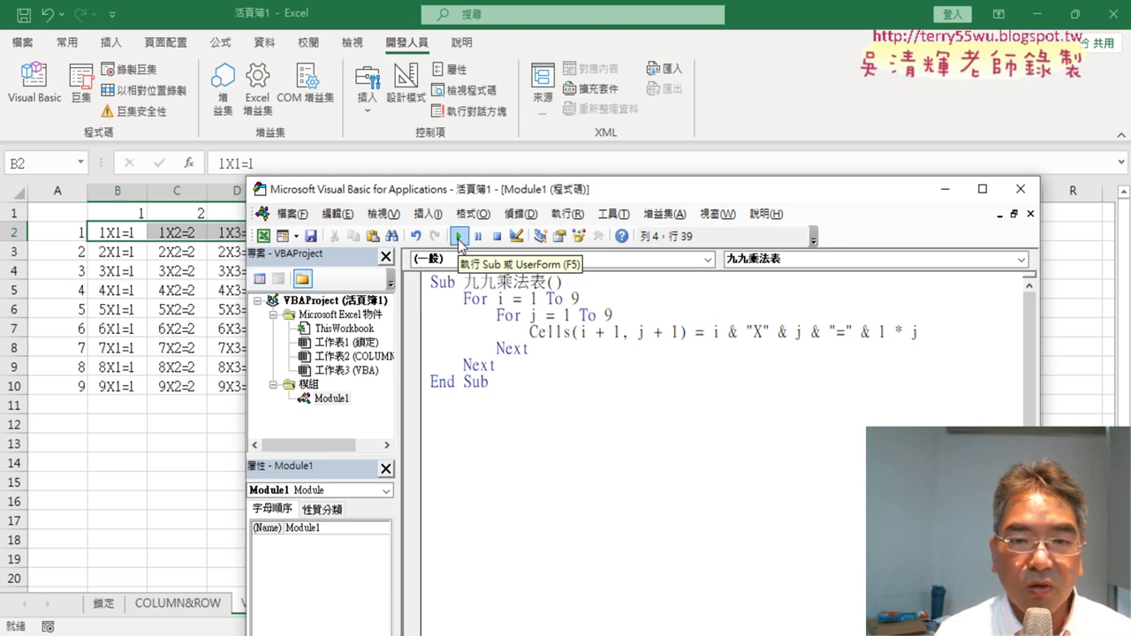
pyautogui.moveTo(560, 189); pyautogui.dragTo(787, 154)
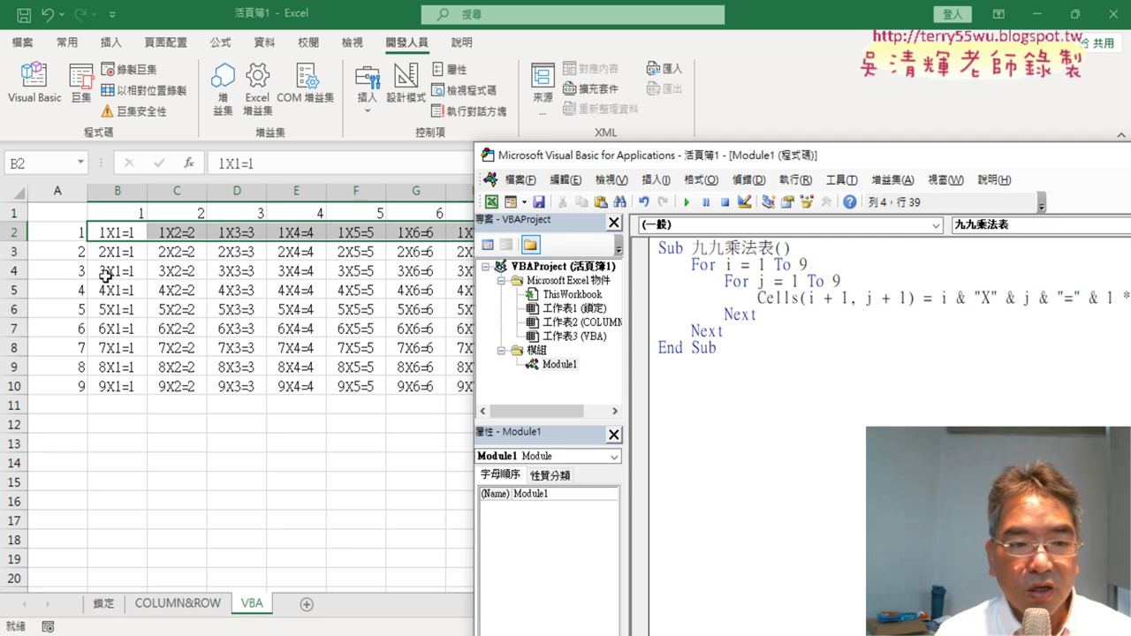
pyautogui.moveTo(671, 162)
pyautogui.mouseDown()
pyautogui.moveTo(259, 131)
pyautogui.moveTo(452, 442)
pyautogui.mouseUp()
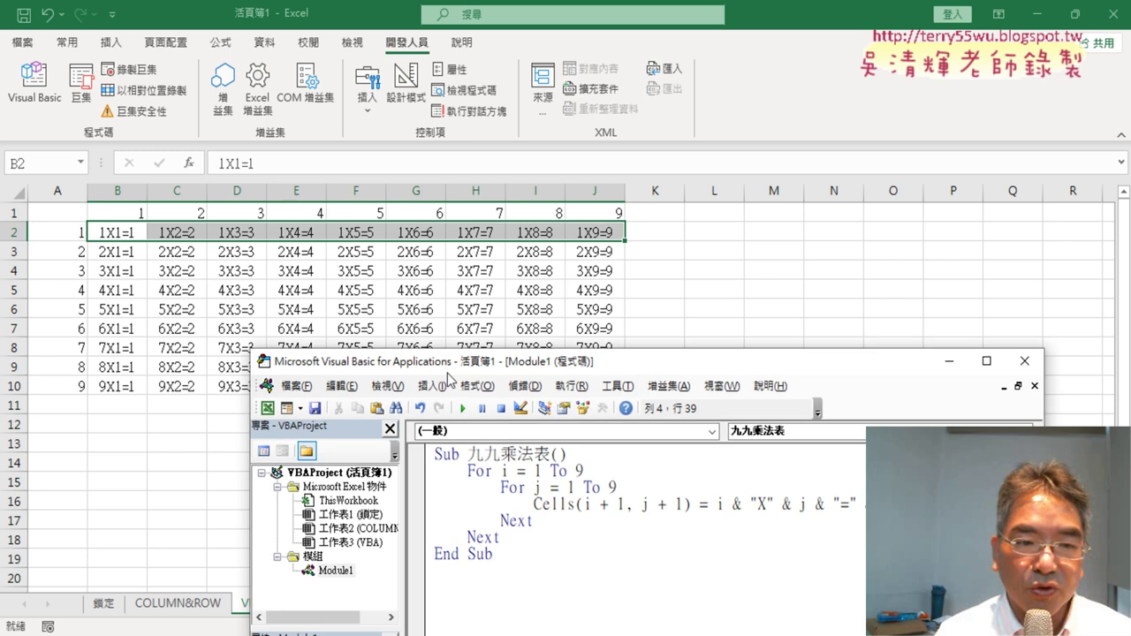
# Step: Change the product from 1 * j to i * j and rerun, completing the table (e.g. 3X4=12)
pyautogui.moveTo(453, 442)
pyautogui.mouseDown()
pyautogui.moveTo(418, 77)
pyautogui.moveTo(397, 52)
pyautogui.mouseUp()
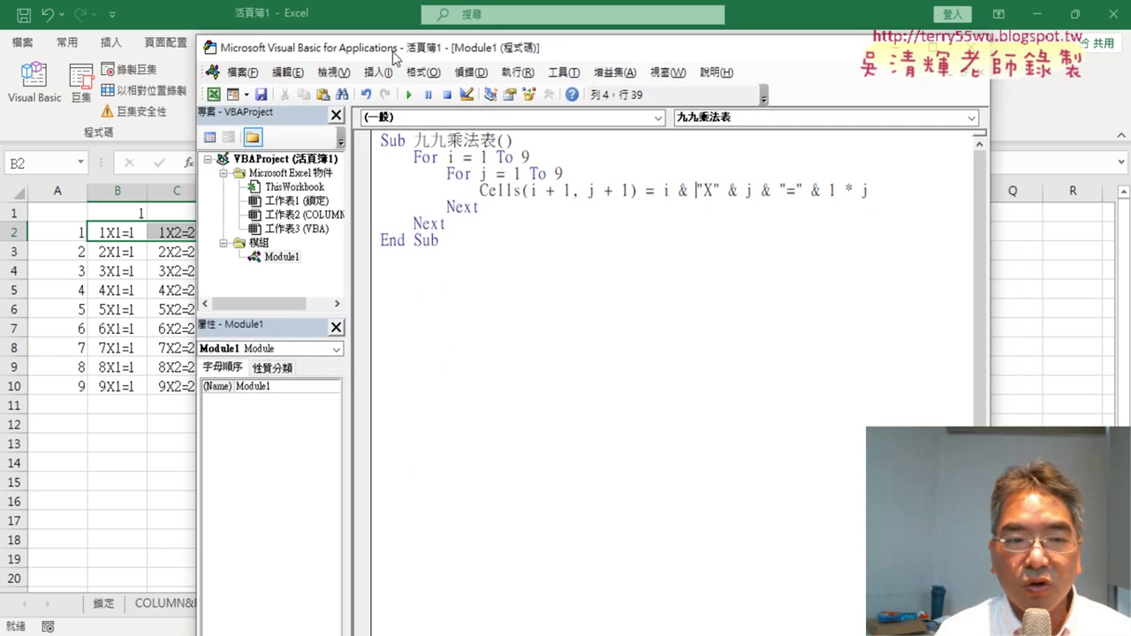
pyautogui.doubleClick(832, 189)
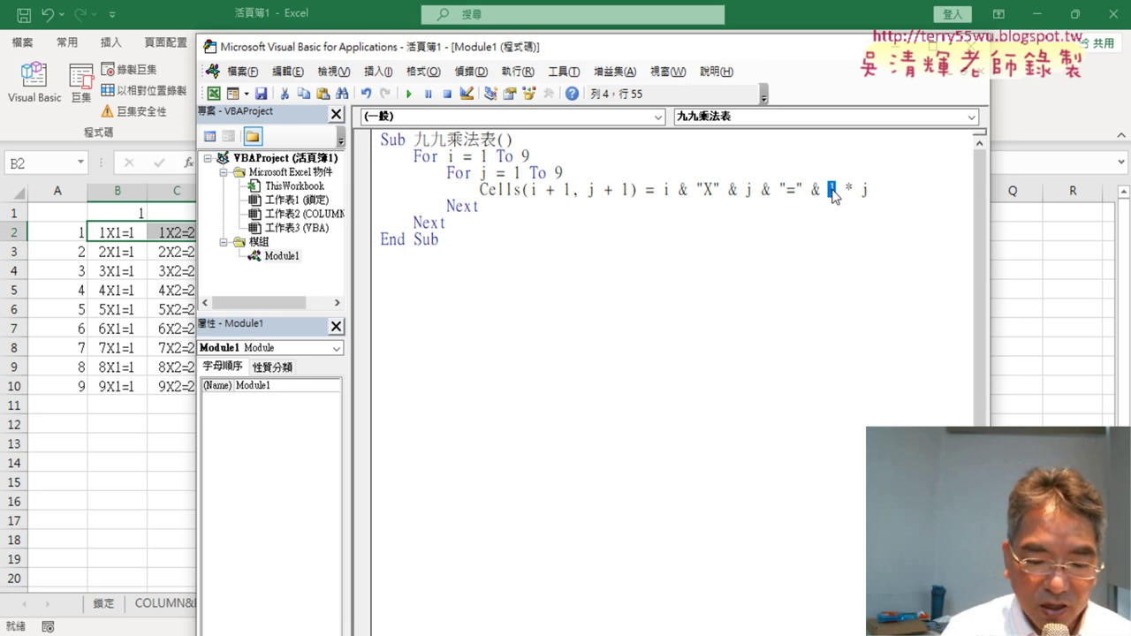
pyautogui.write('i')
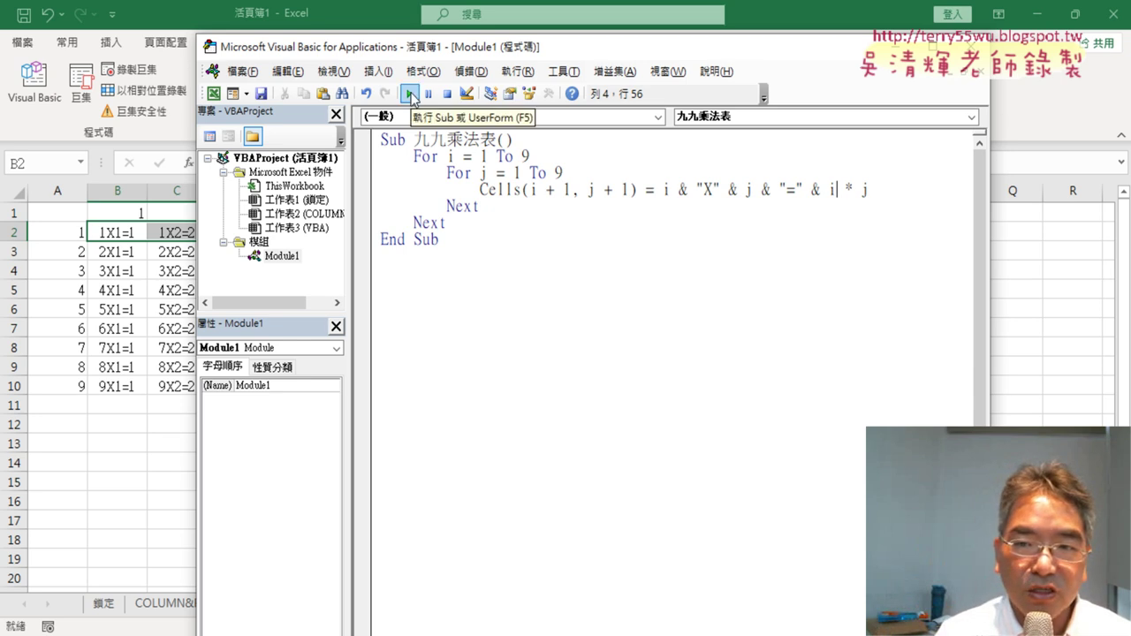
pyautogui.click(410, 95)
pyautogui.moveTo(474, 55)
pyautogui.mouseDown()
pyautogui.moveTo(749, 378)
pyautogui.moveTo(774, 434)
pyautogui.moveTo(498, 59)
pyautogui.mouseUp()
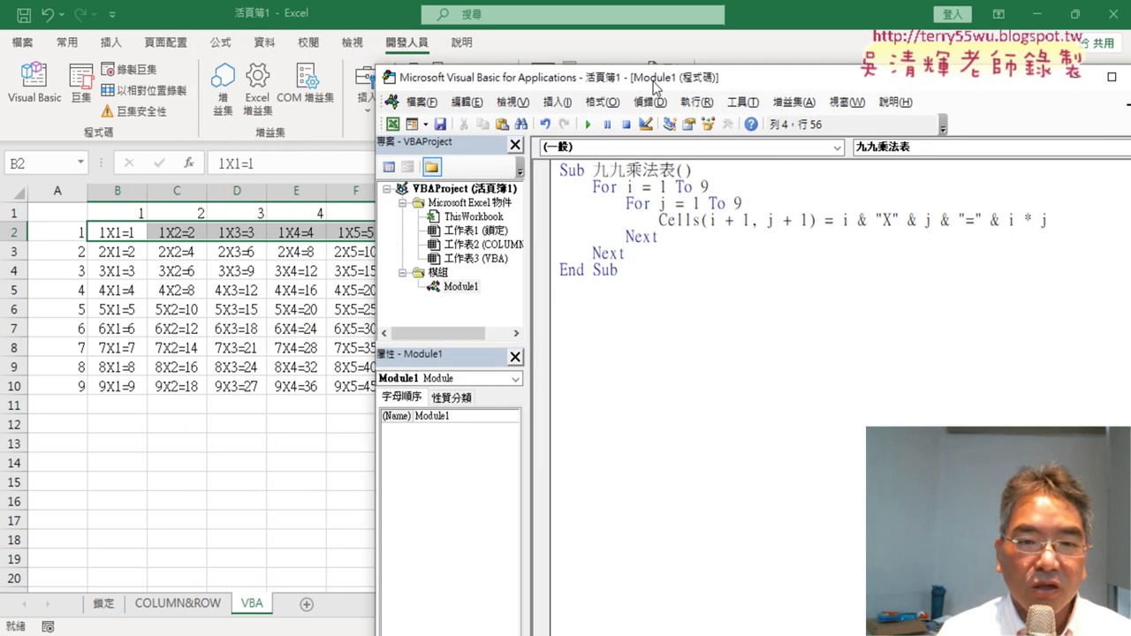
pyautogui.moveTo(577, 154); pyautogui.dragTo(435, 159)
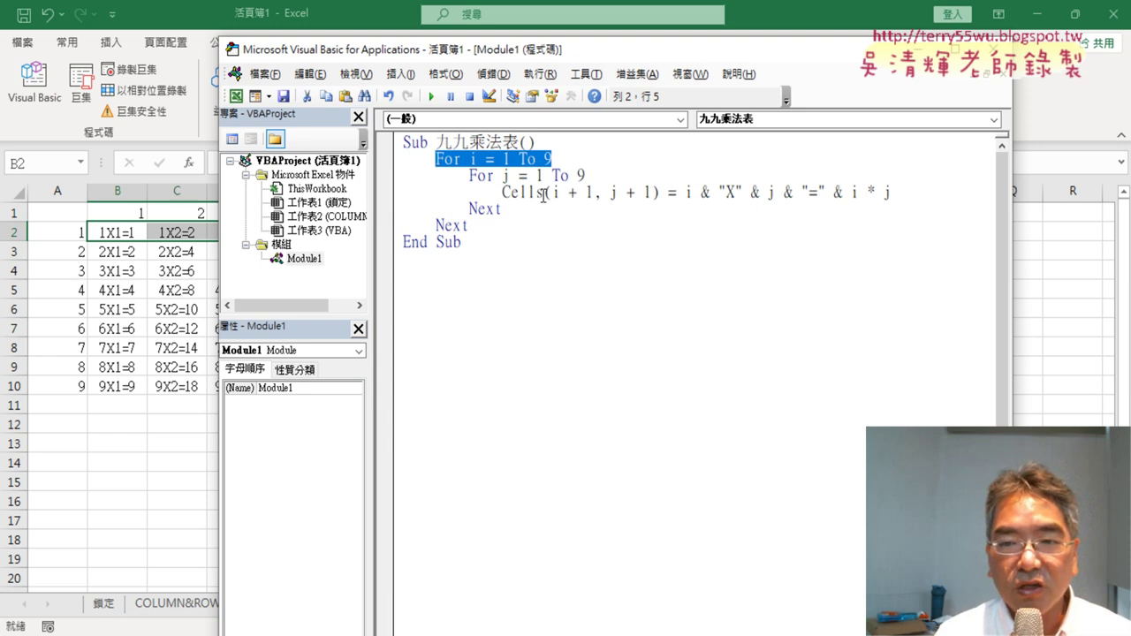
pyautogui.moveTo(554, 193); pyautogui.dragTo(586, 194)
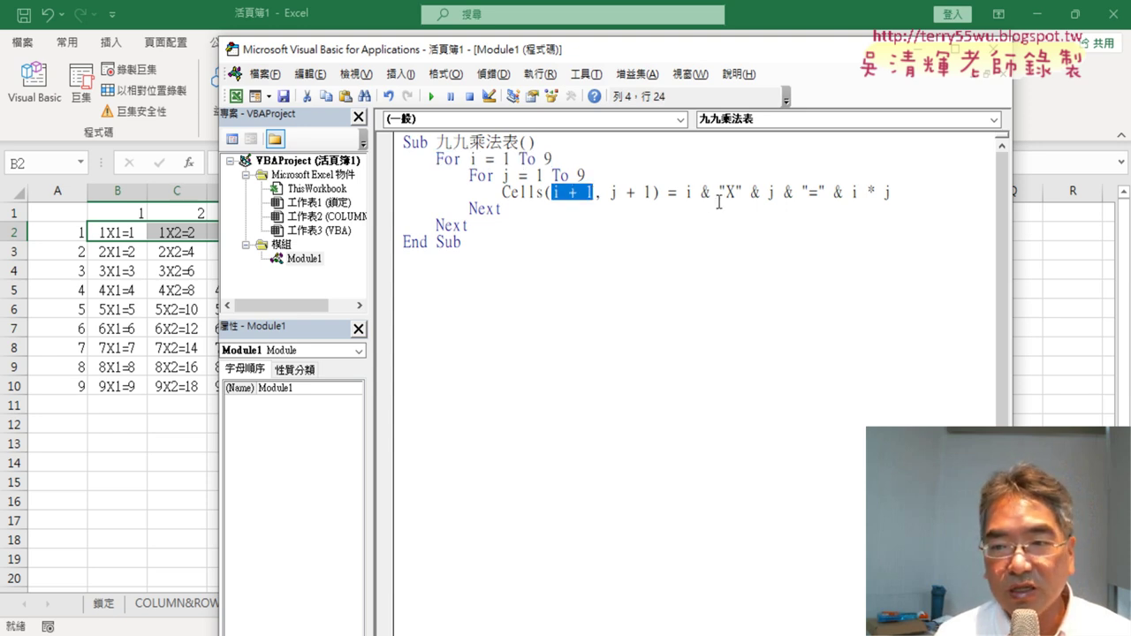
pyautogui.doubleClick(688, 192)
pyautogui.doubleClick(855, 192)
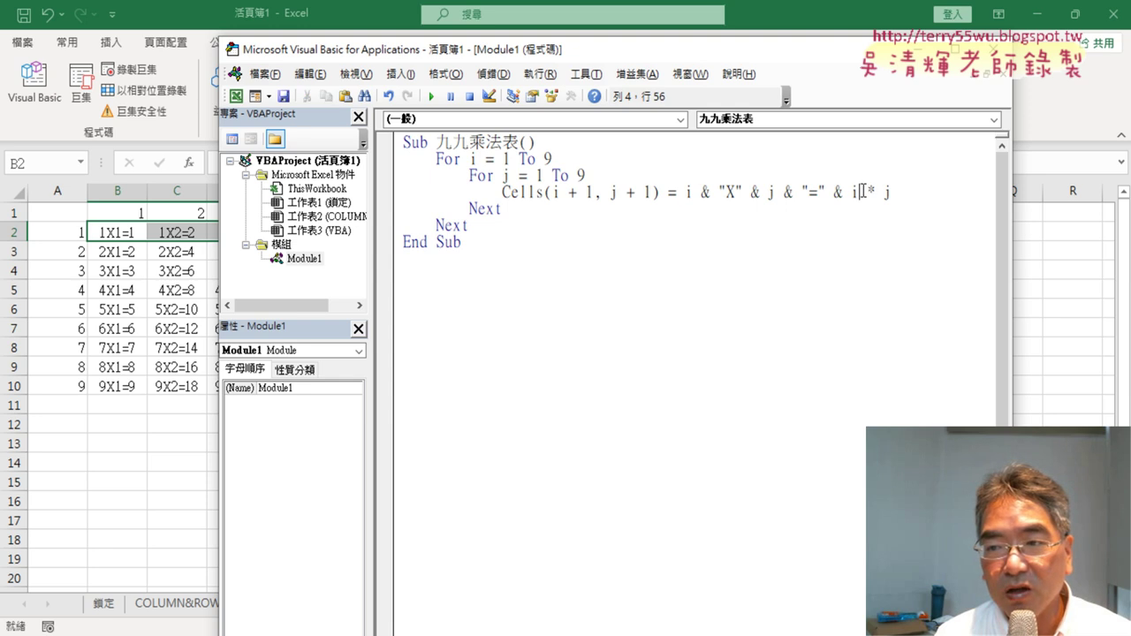